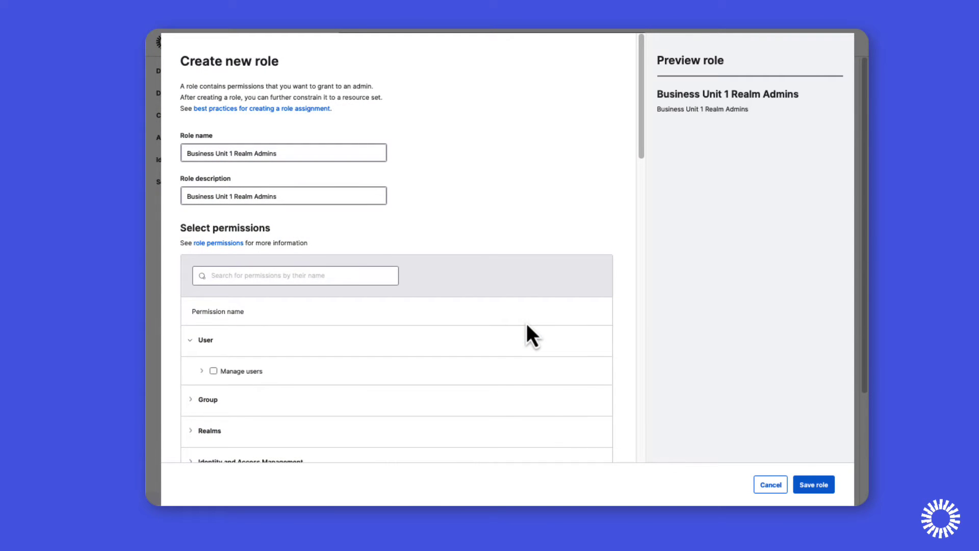
# Grant the role Manage users, View realms and their details, and Edit application's user assignments permissions.
pyautogui.scroll(-2, 527, 325)
pyautogui.scroll(-5, 527, 323)
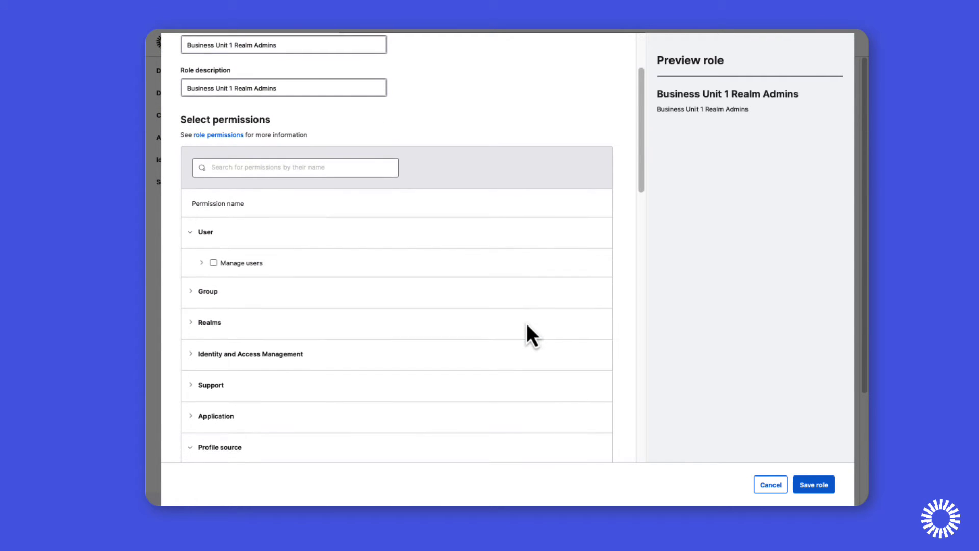
pyautogui.click(213, 172)
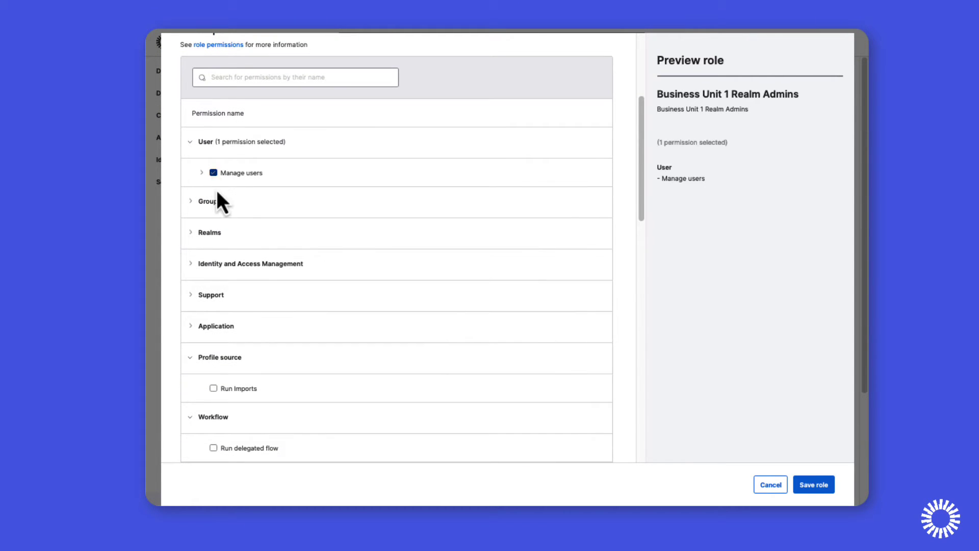
pyautogui.click(192, 233)
pyautogui.click(224, 291)
pyautogui.scroll(-1, 264, 359)
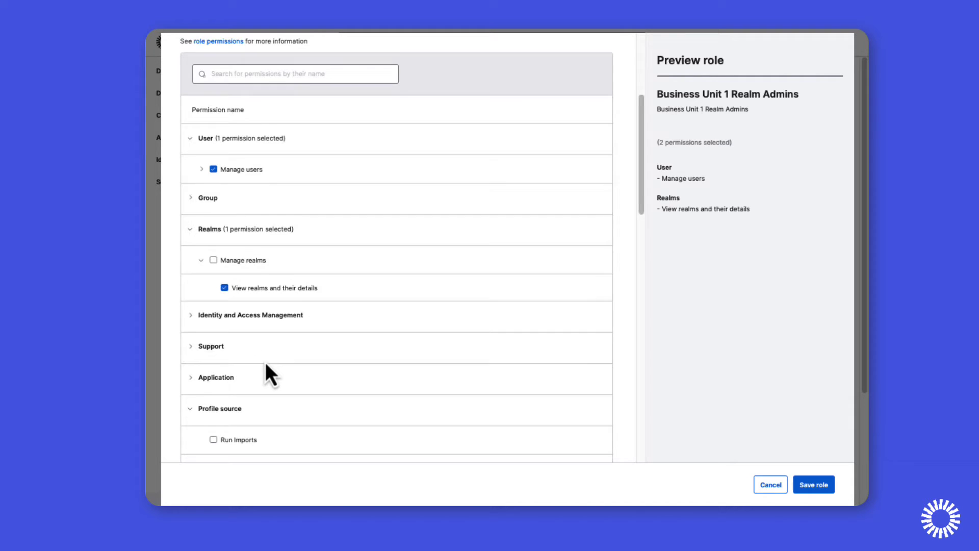
pyautogui.scroll(-3, 264, 360)
pyautogui.click(191, 283)
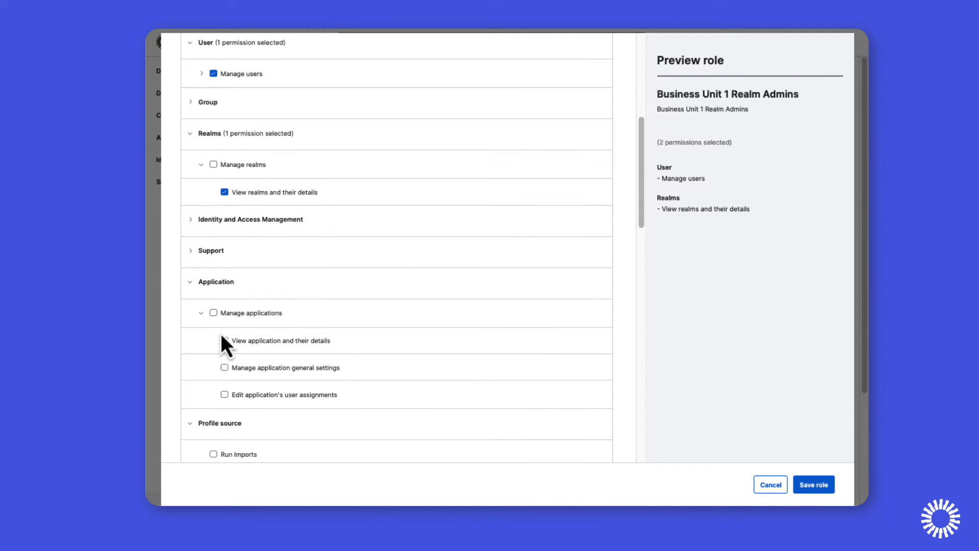
pyautogui.click(224, 396)
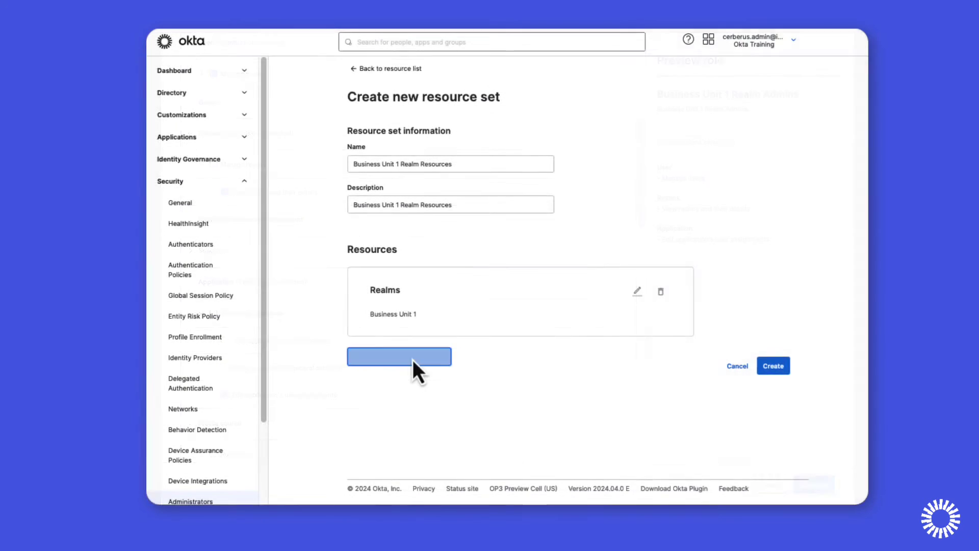
# Add a Users resource limited to users in the Business Unit 1 realm and save the selection.
pyautogui.click(399, 356)
pyautogui.click(472, 137)
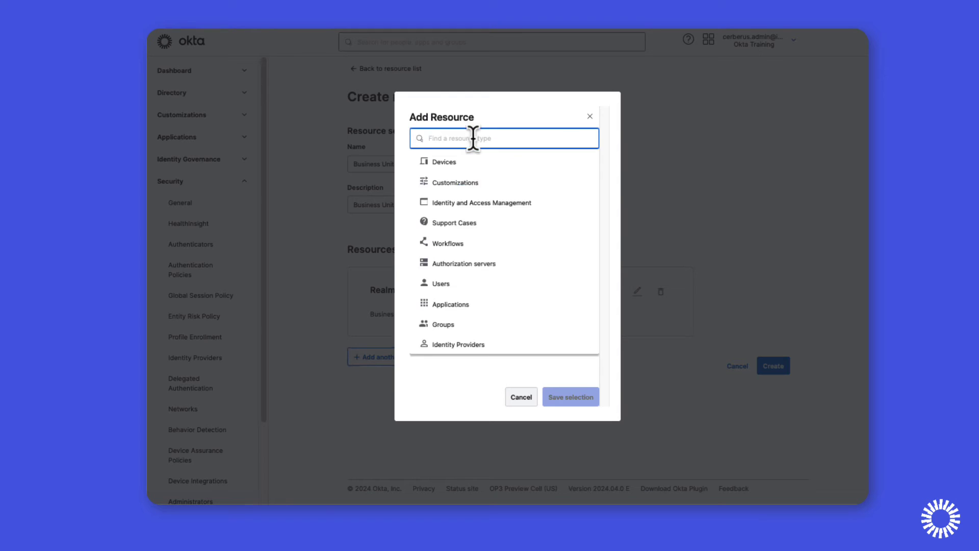
pyautogui.write('Users')
pyautogui.click(440, 161)
pyautogui.click(441, 172)
pyautogui.click(497, 225)
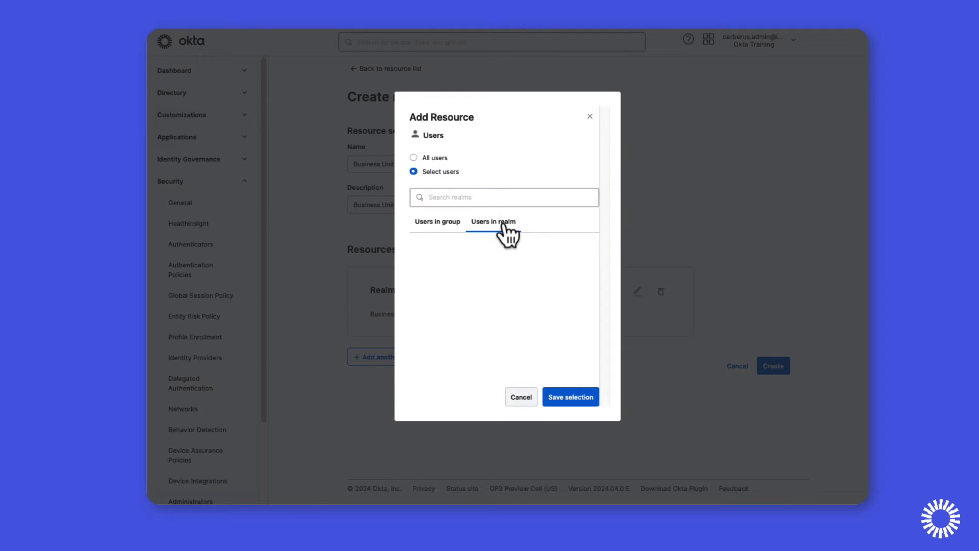
pyautogui.click(486, 198)
pyautogui.write('Business')
pyautogui.click(596, 239)
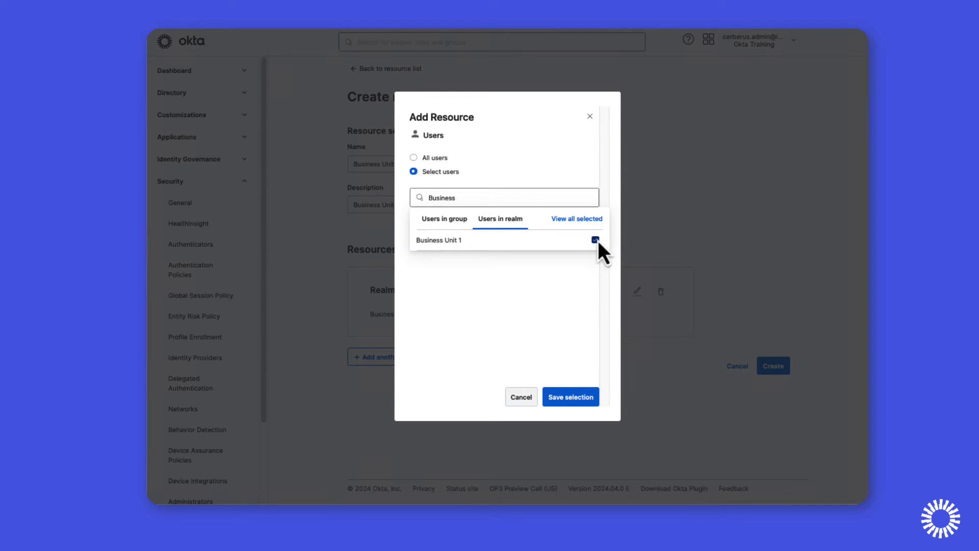
pyautogui.click(577, 400)
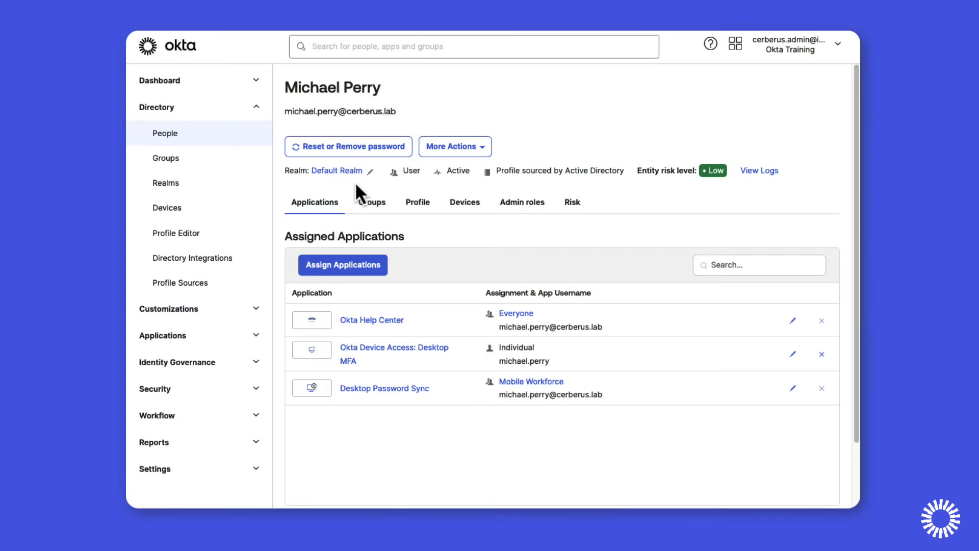
# Change the user's realm from Default Realm to Business Unit 1 and confirm the move.
pyautogui.click(371, 173)
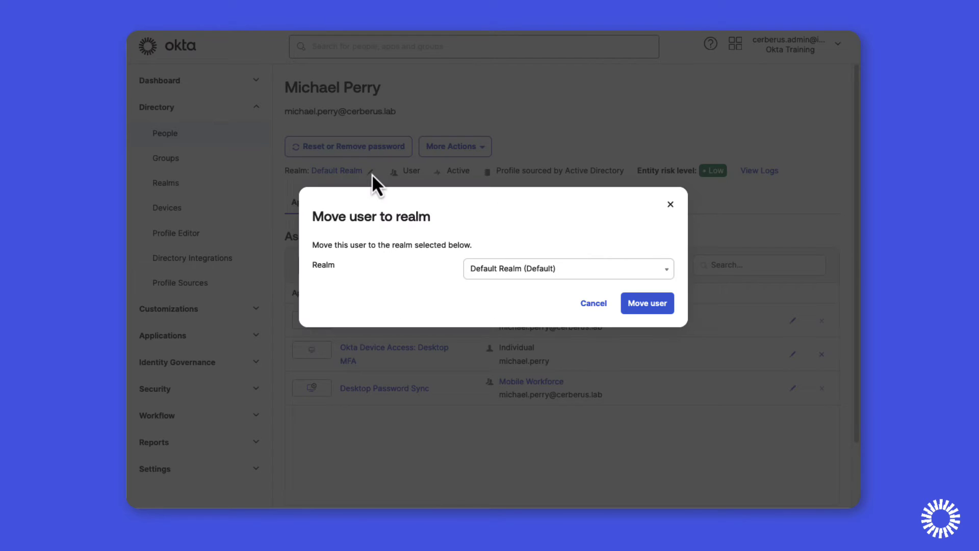
pyautogui.click(615, 272)
pyautogui.write('Business')
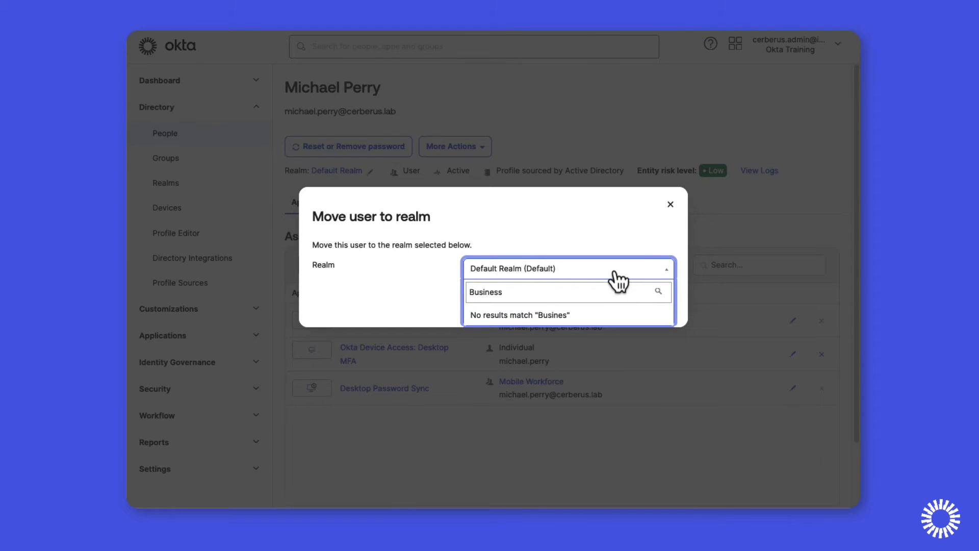
pyautogui.click(516, 315)
pyautogui.click(648, 305)
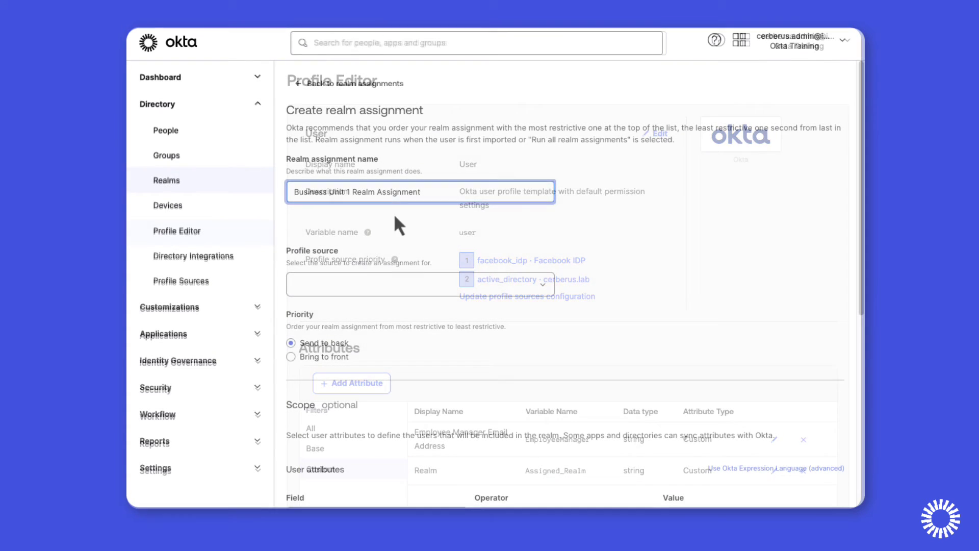
# Set the realm assignment's profile source to Okta and bring it to top priority.
pyautogui.click(507, 287)
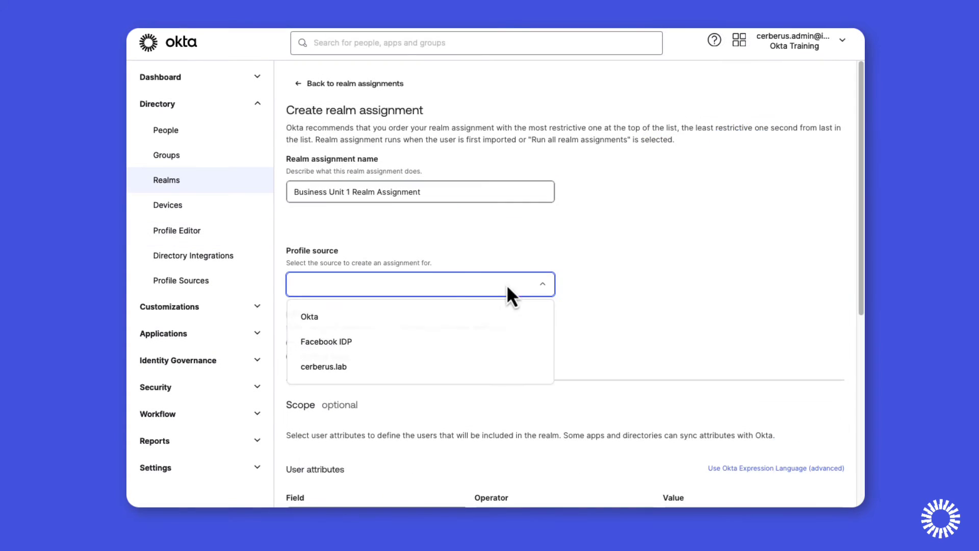
pyautogui.click(427, 317)
pyautogui.click(339, 357)
pyautogui.scroll(-3, 560, 329)
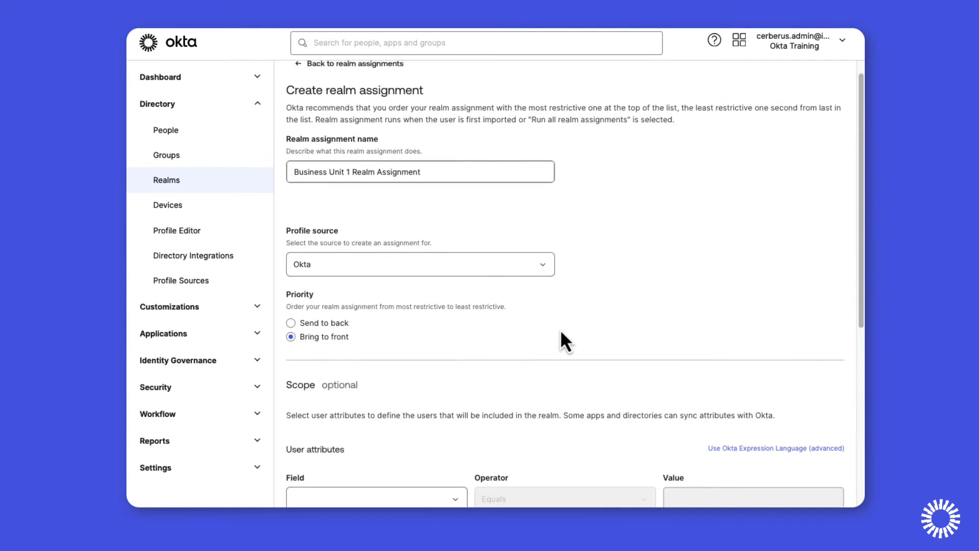
pyautogui.scroll(-2, 560, 329)
# Match users whose Realm attribute equals 'Business Unit 1' and assign them to the Business Unit 1 realm.
pyautogui.click(454, 308)
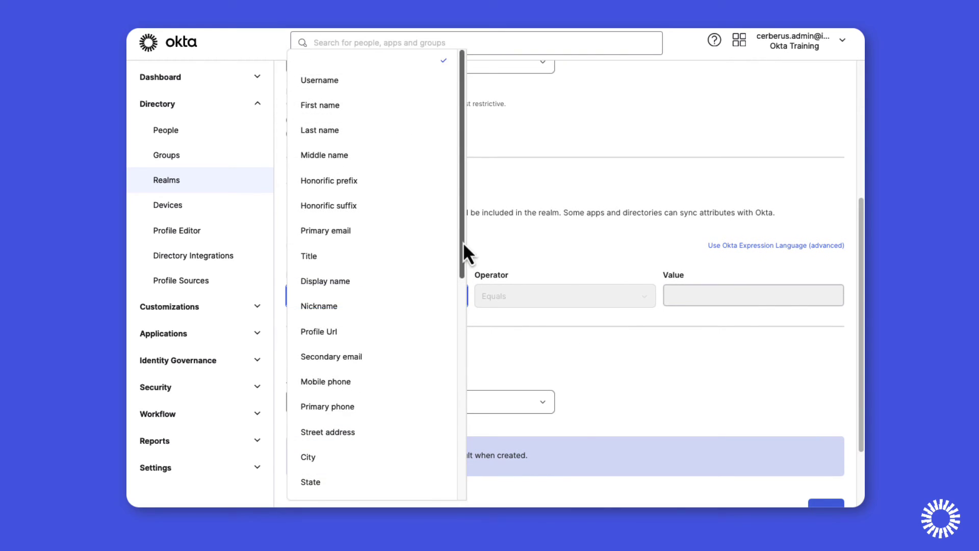
pyautogui.moveTo(463, 241); pyautogui.dragTo(462, 454)
pyautogui.scroll(-1, 461, 460)
pyautogui.click(306, 490)
pyautogui.click(723, 296)
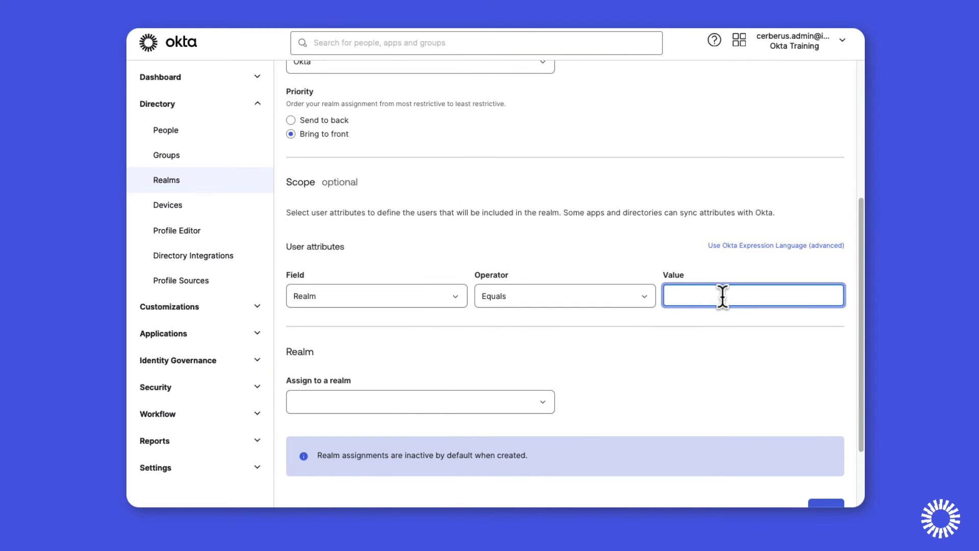
pyautogui.write('Business Unit 1')
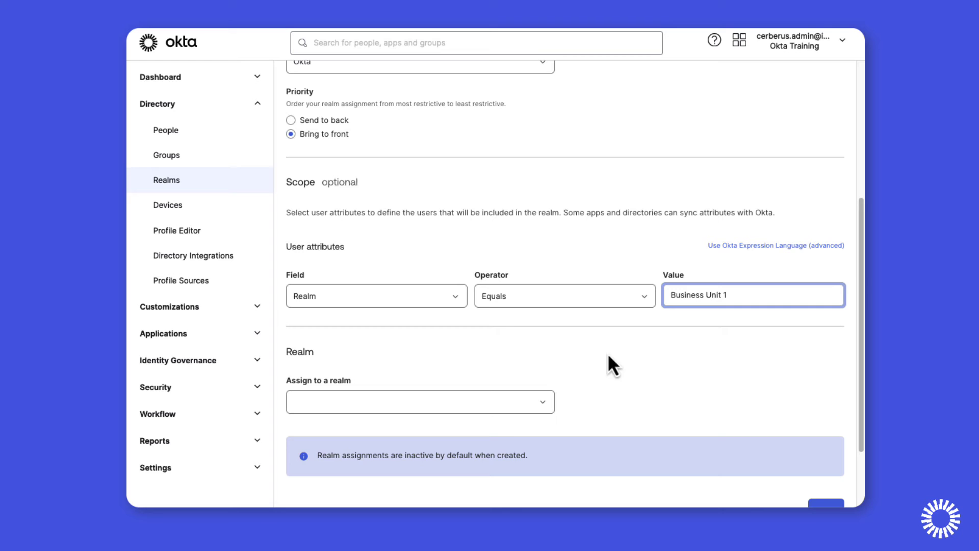
pyautogui.click(543, 402)
pyautogui.click(342, 463)
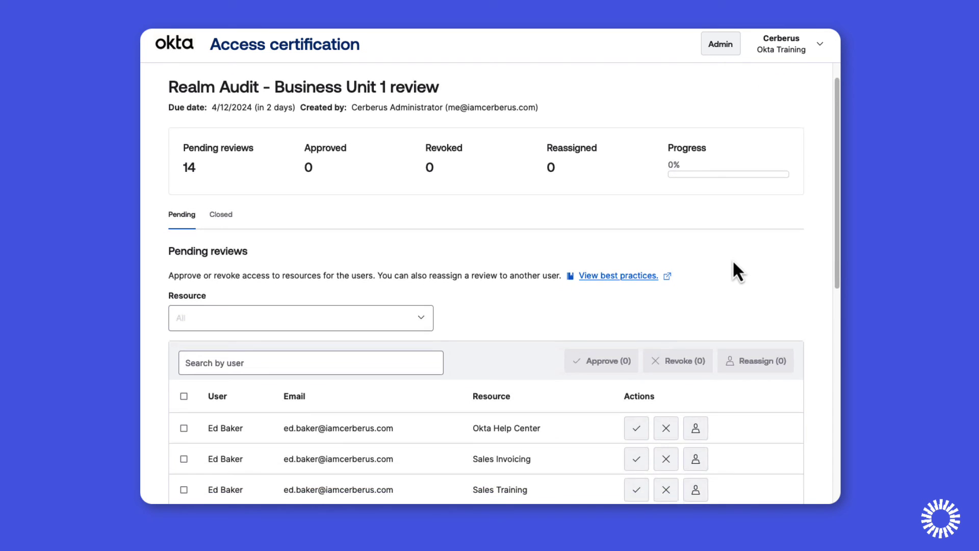
# Select the first user's Okta Help Center, Sales Invoicing and Sales Training pending reviews.
pyautogui.scroll(-5, 734, 263)
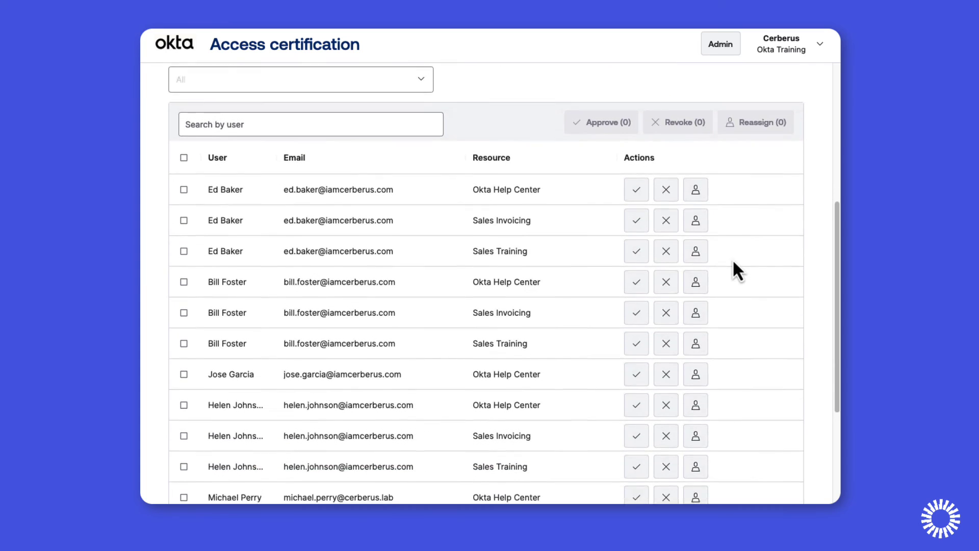
pyautogui.click(184, 179)
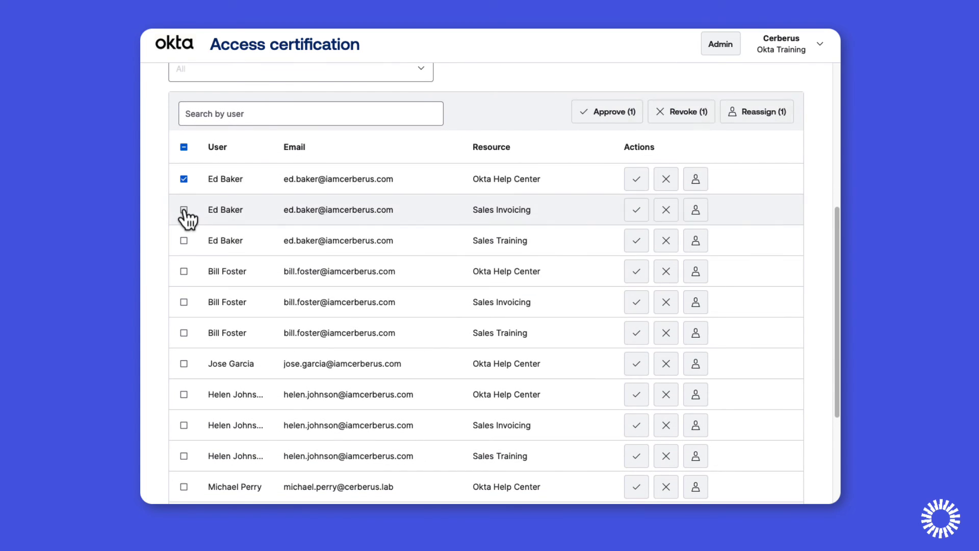
pyautogui.click(184, 210)
pyautogui.click(185, 241)
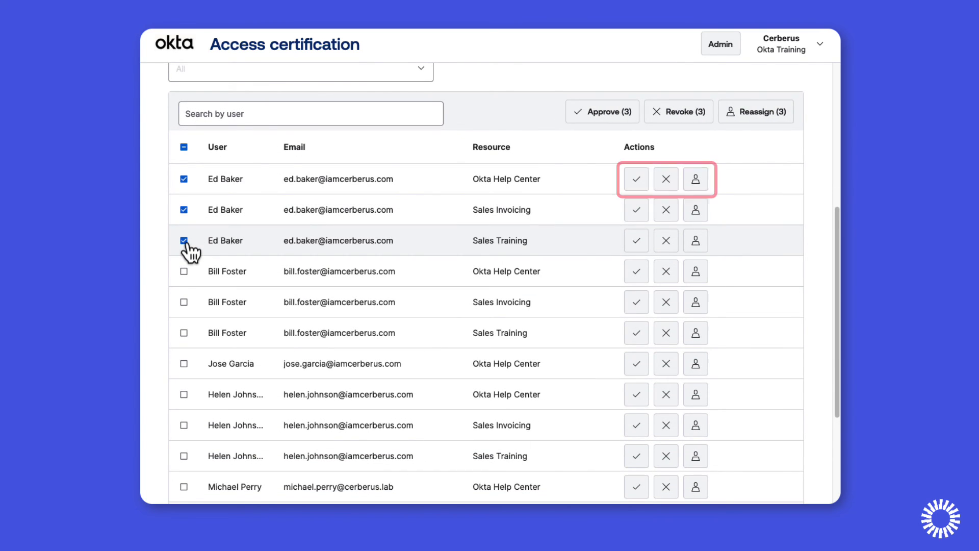